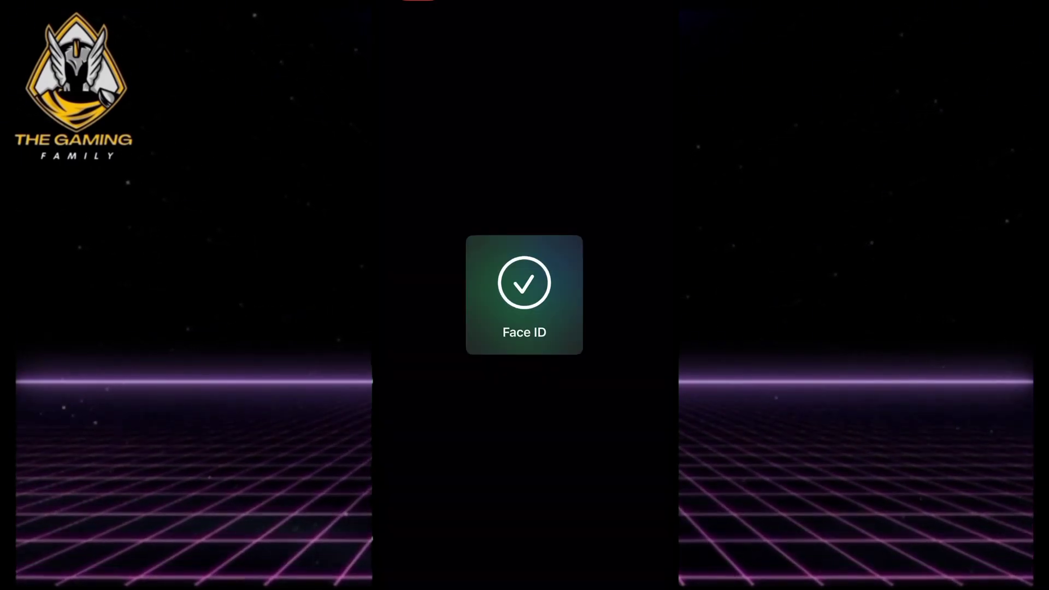
pyautogui.scroll(-1, 525, 312)
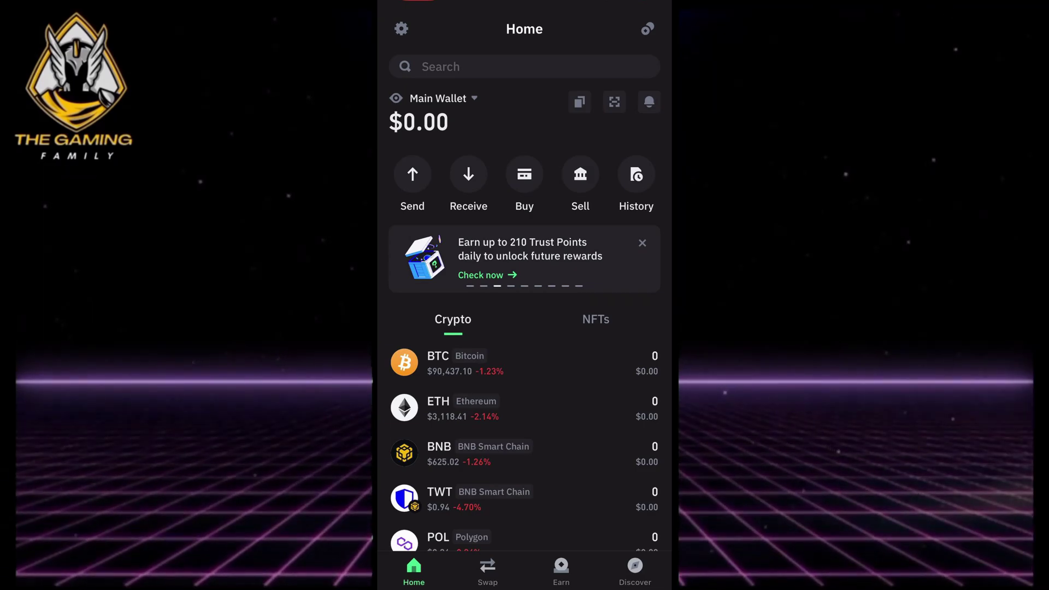
pyautogui.scroll(-3, 525, 312)
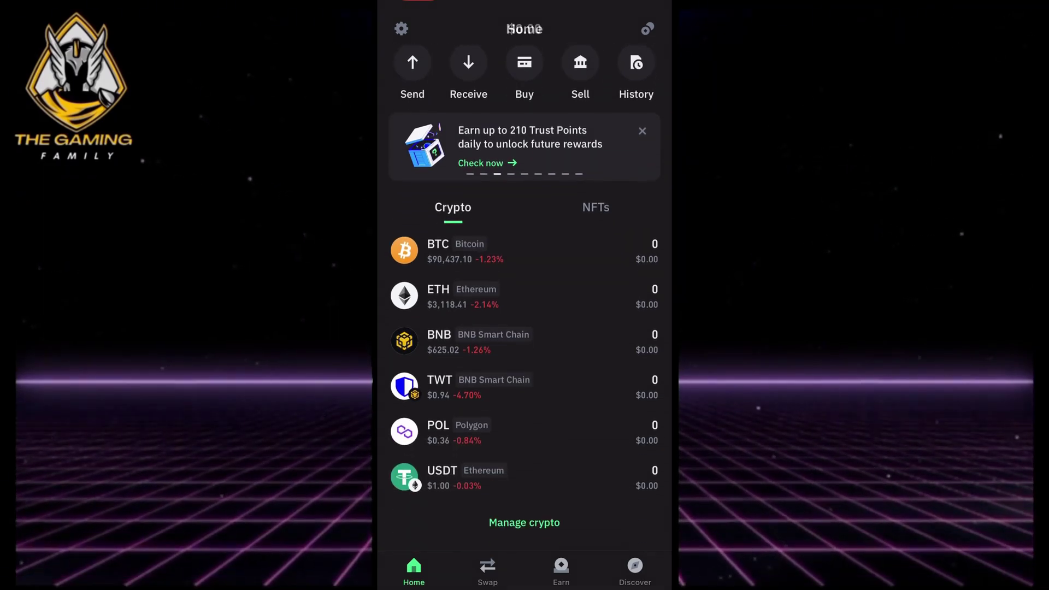
pyautogui.scroll(-3, 525, 312)
pyautogui.scroll(-2, 526, 311)
# Step: Enable BNB Beacon Chain in the wallet assets by searching 'bnb'
pyautogui.click(524, 377)
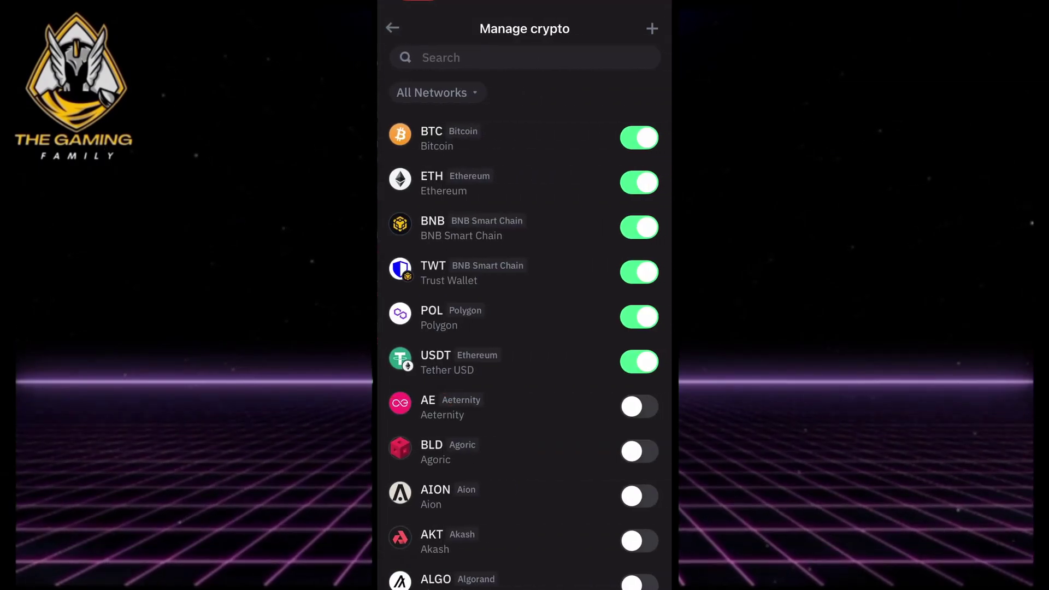
pyautogui.click(525, 57)
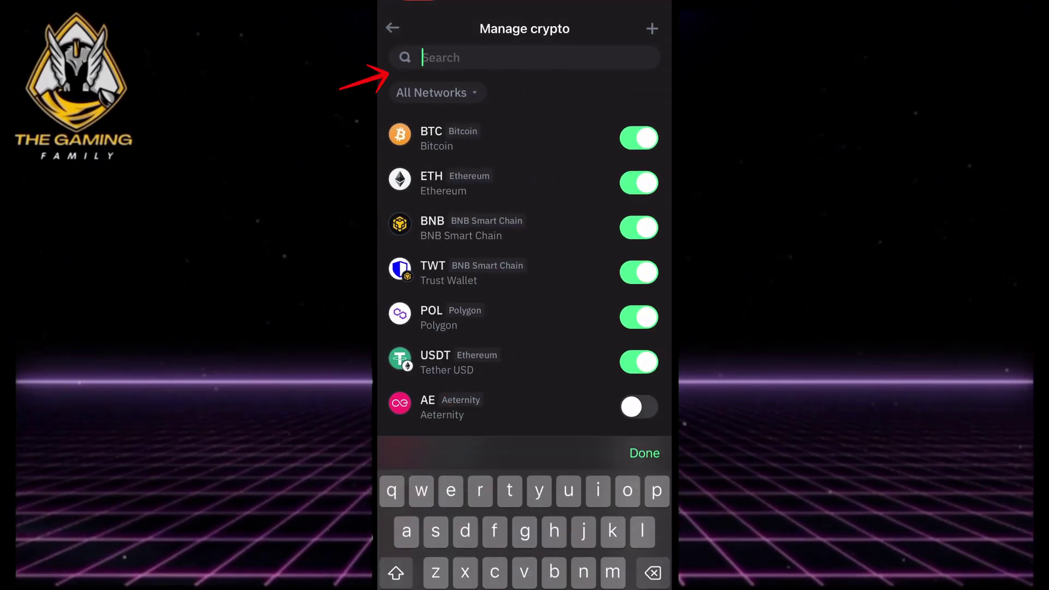
pyautogui.write('bnb')
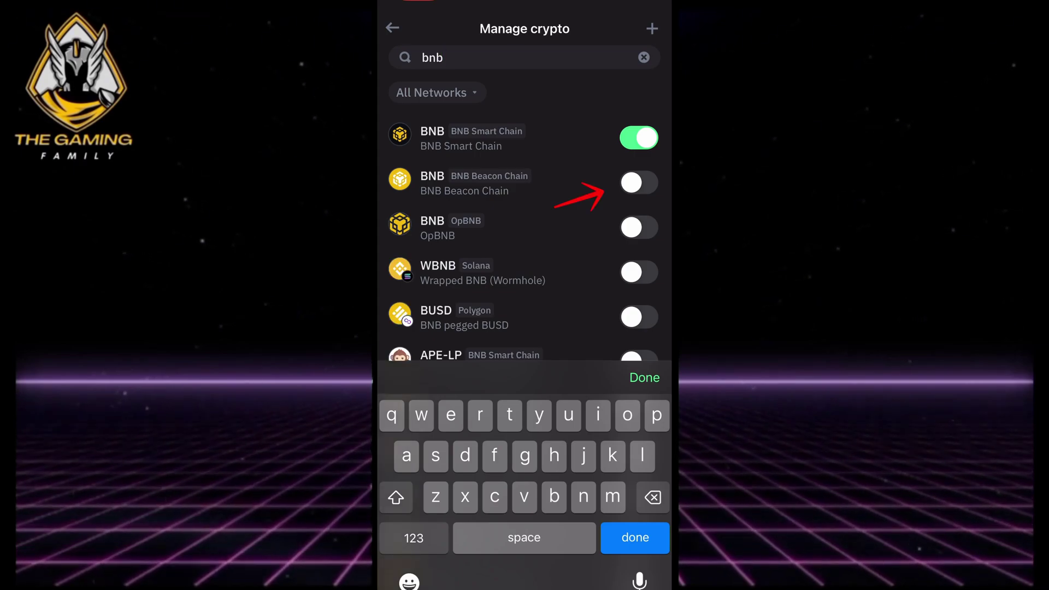
pyautogui.click(639, 182)
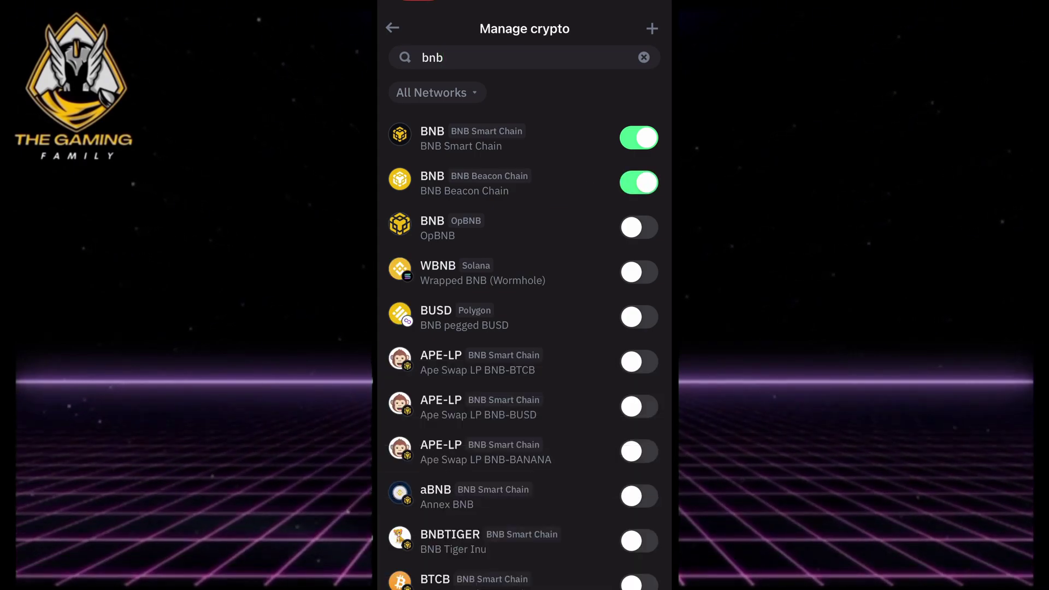
# Step: Return to Home and view the BNB Beacon Chain coin details
pyautogui.click(393, 27)
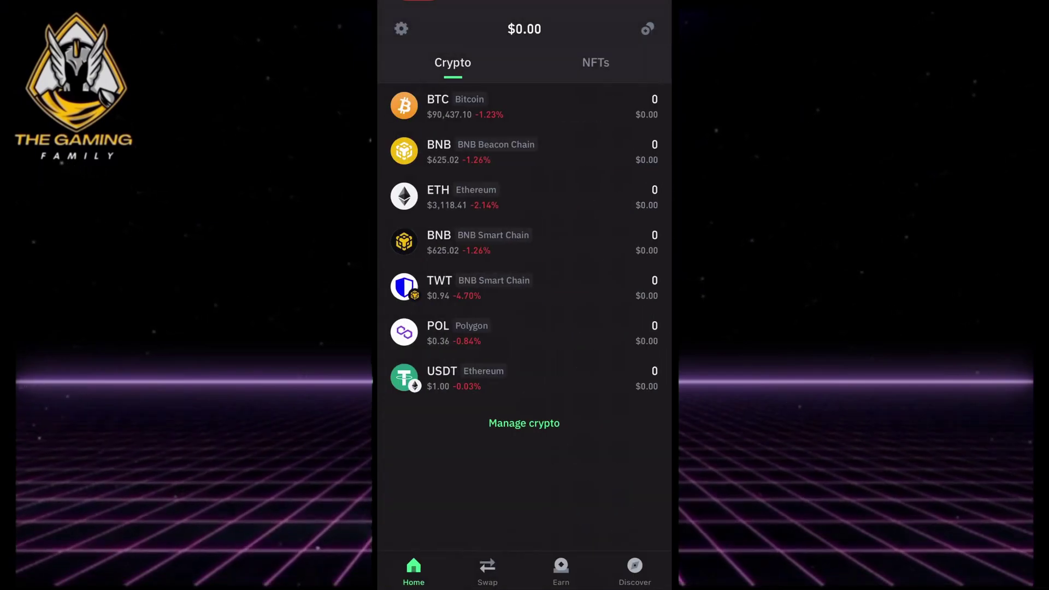
pyautogui.scroll(5, 525, 246)
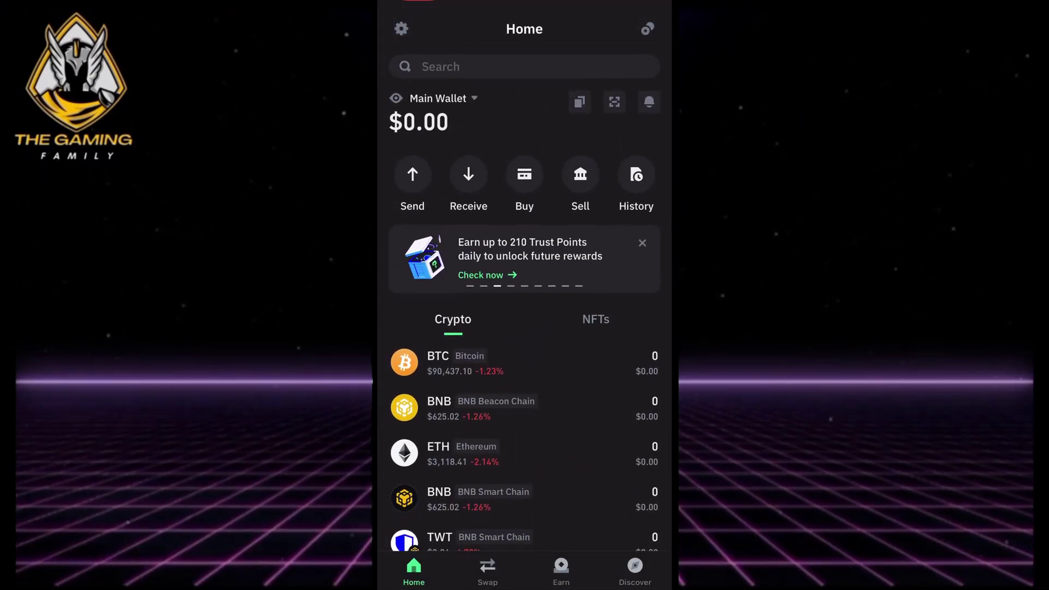
pyautogui.click(482, 407)
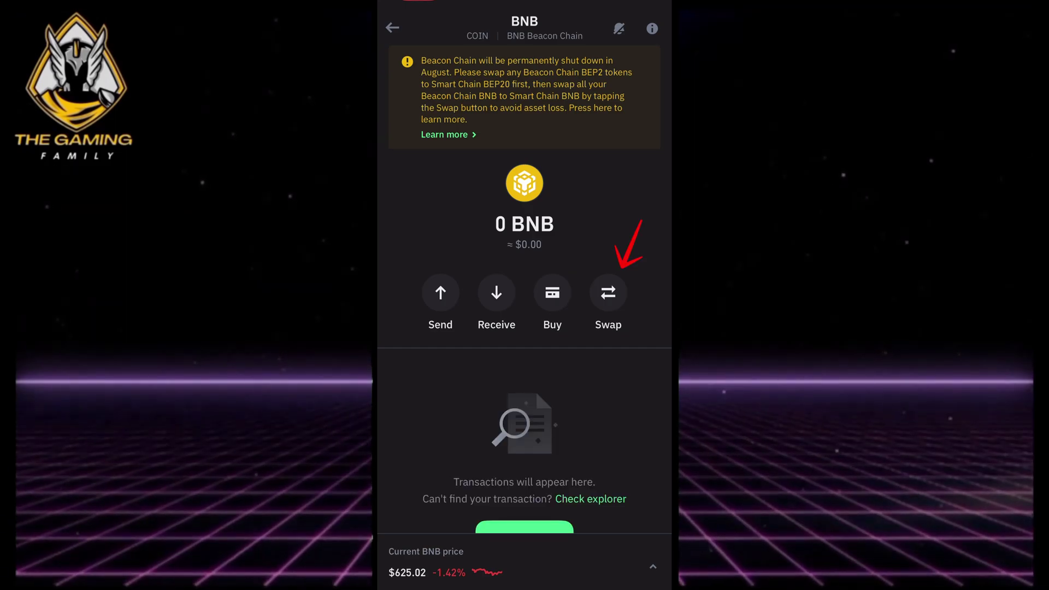
# Step: Start a swap from BNB Beacon Chain to BNB Smart Chain at zero amounts
pyautogui.click(608, 293)
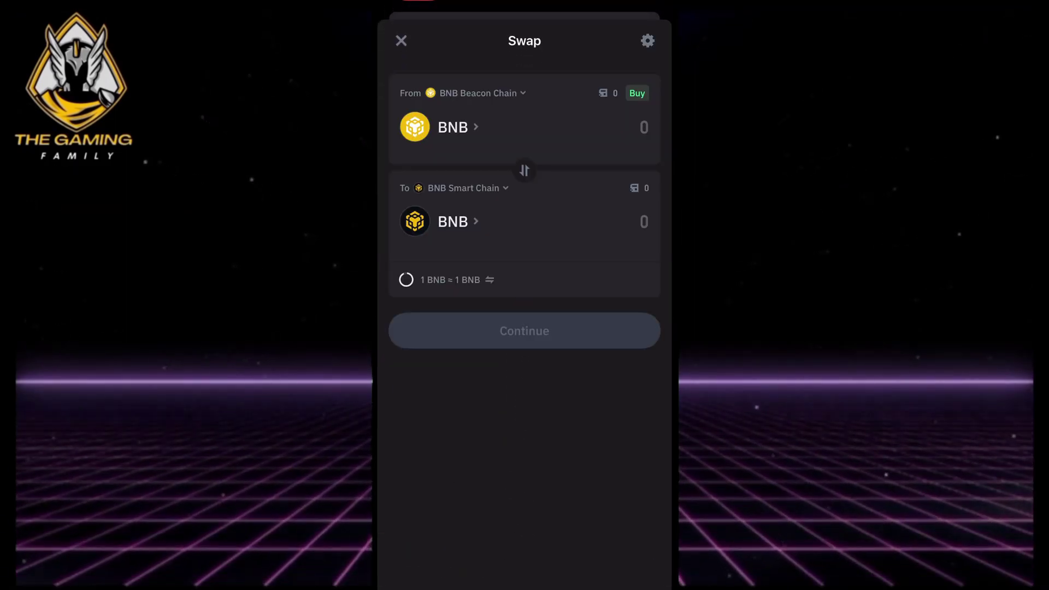